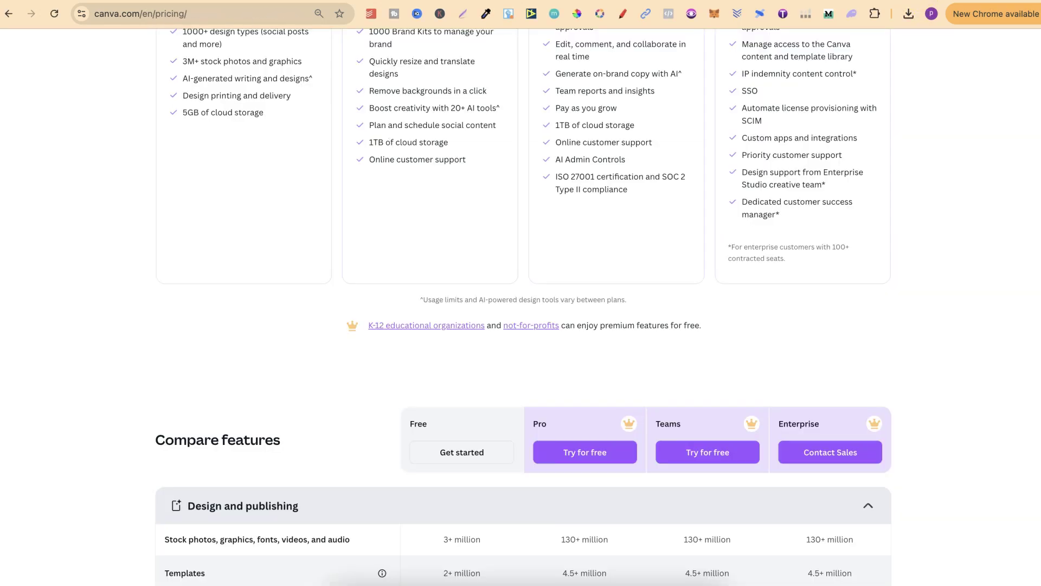
Scroll down through the Canva pricing page to the storage comparison
scroll(992, 233, "down", 3)
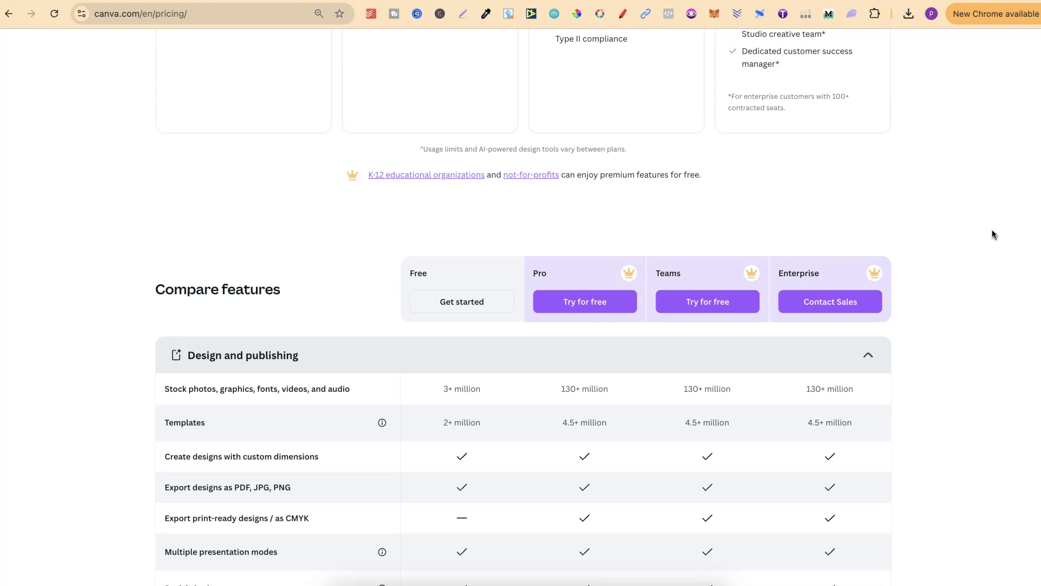
scroll(992, 234, "down", 4)
scroll(992, 233, "down", 12)
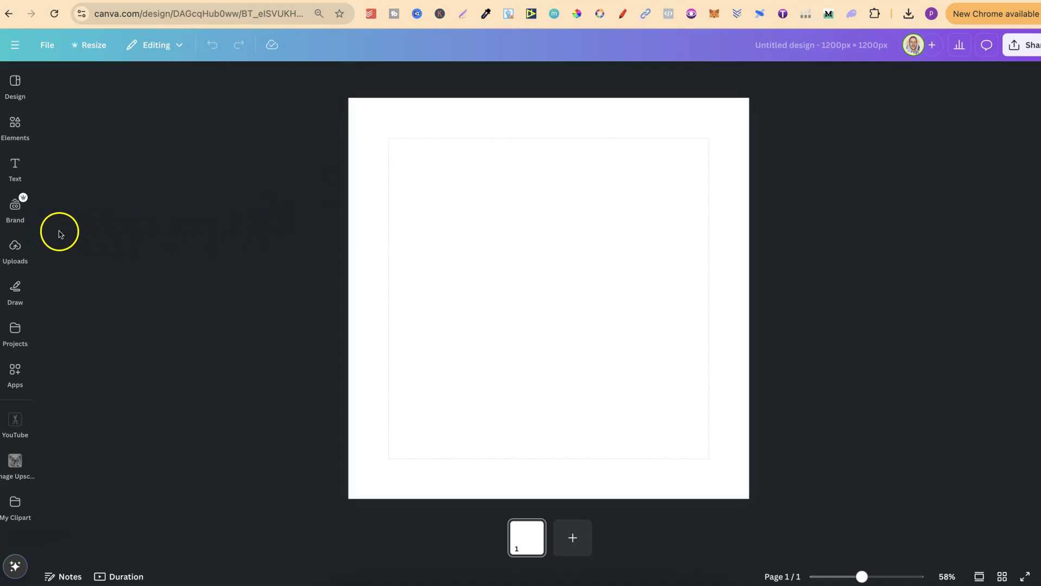
Show the project folders list, with Starred and the YouTube folder, beside the design
left_click(16, 330)
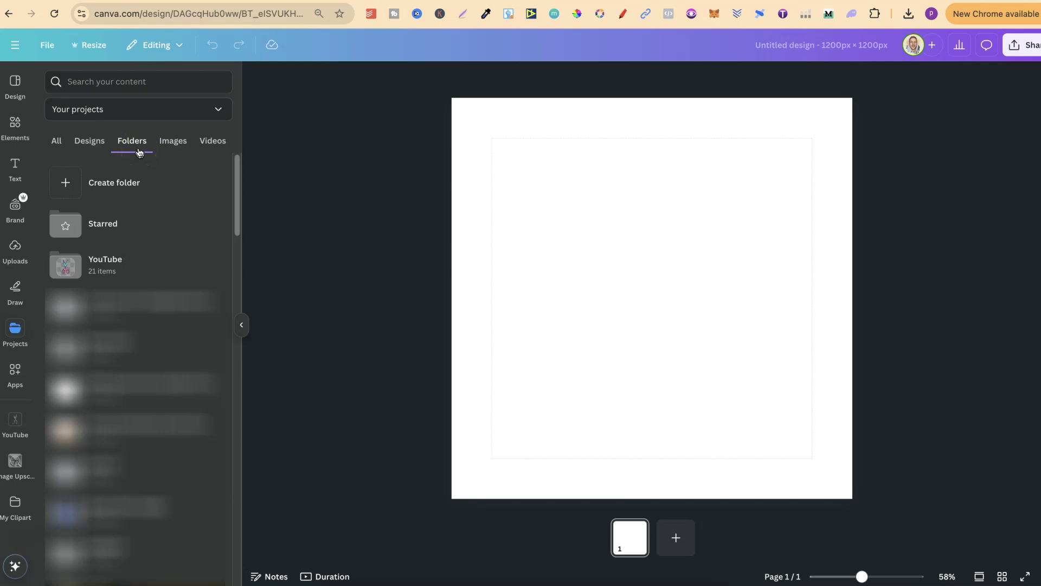
Create a new folder named 'Clipart' and open it
left_click(136, 188)
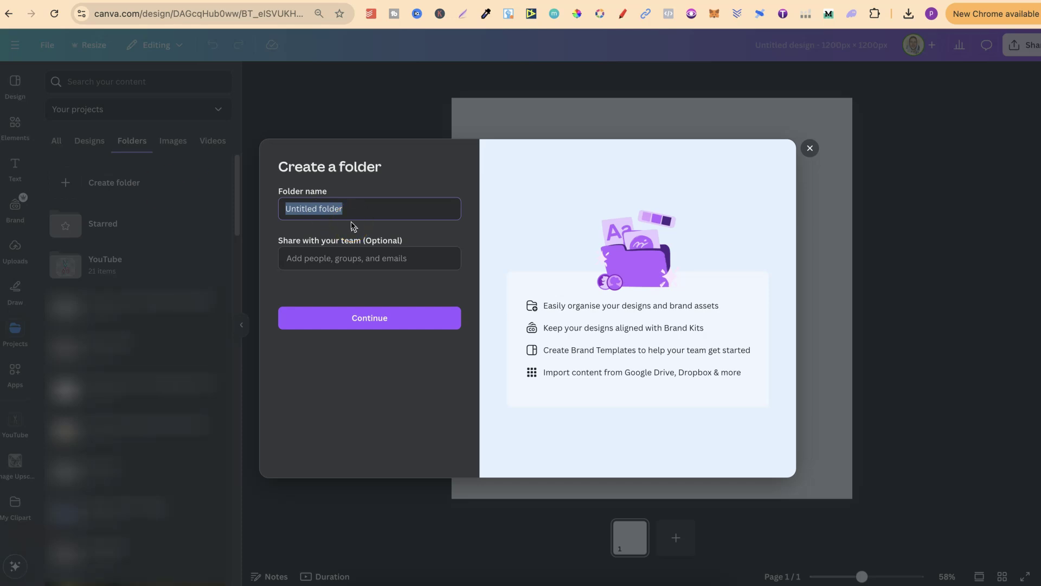
type("Clipart")
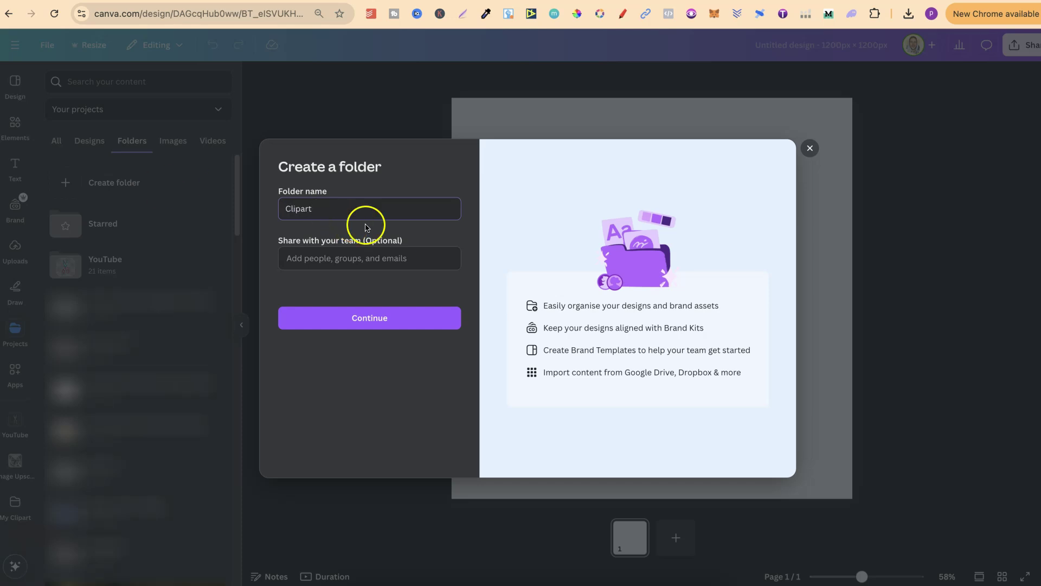
left_click(394, 321)
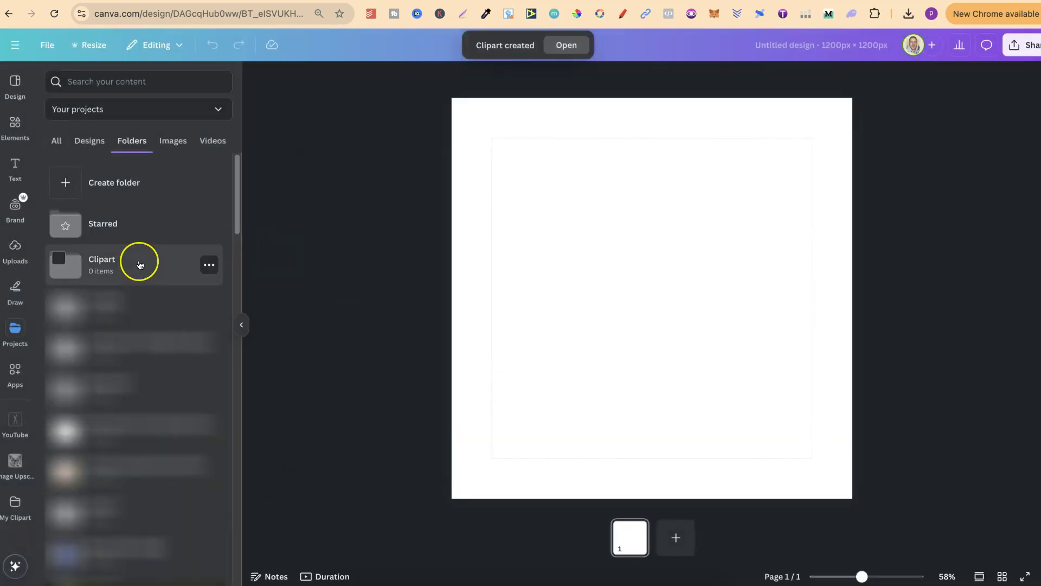
left_click(145, 263)
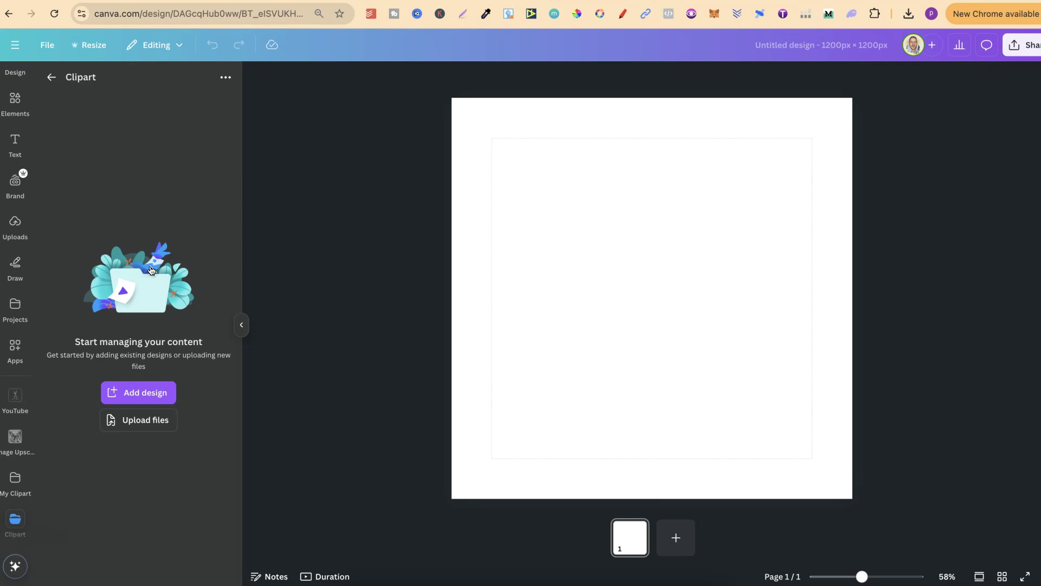
Inside Clipart, add an empty subfolder named 'Back to School Clipart'
left_click(146, 120)
left_click(226, 77)
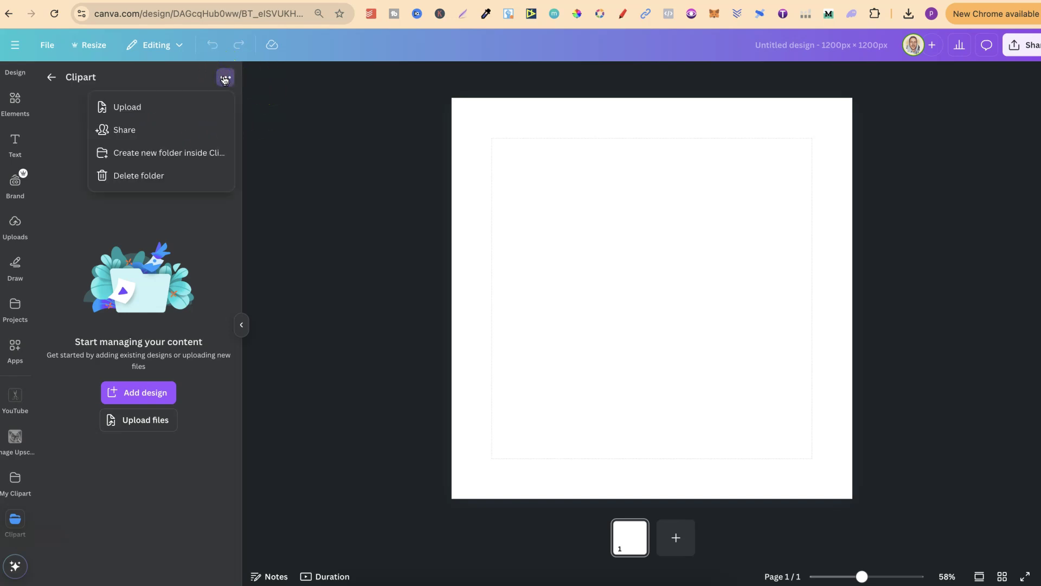
left_click(166, 154)
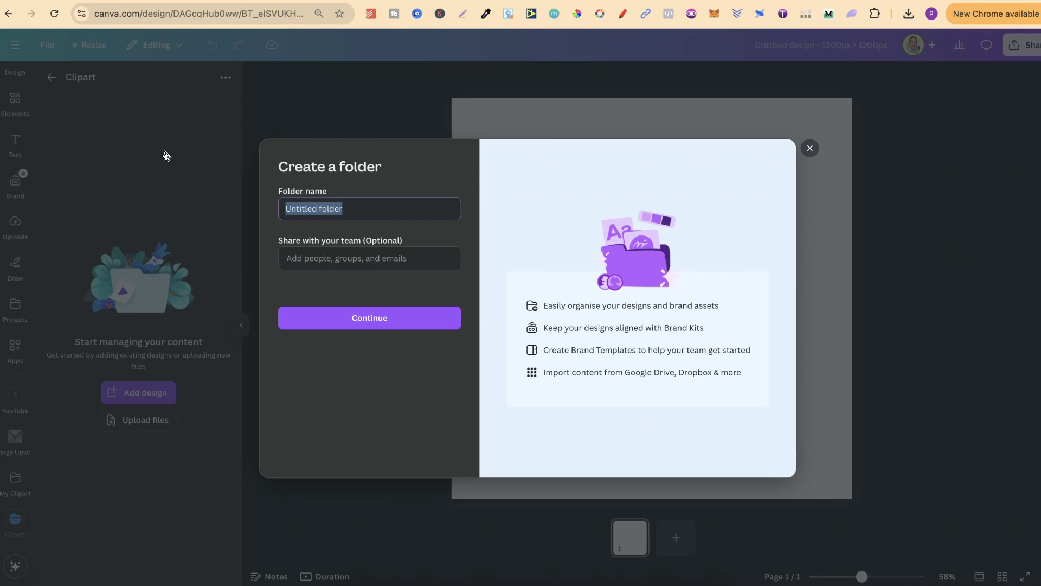
left_click(169, 153)
type("Back to School Clipart")
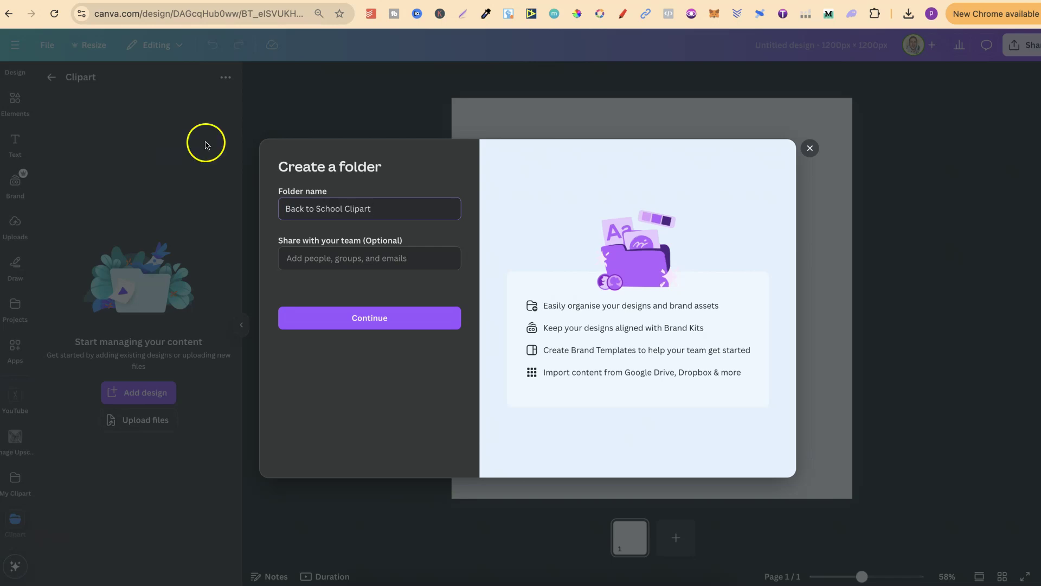
left_click(398, 319)
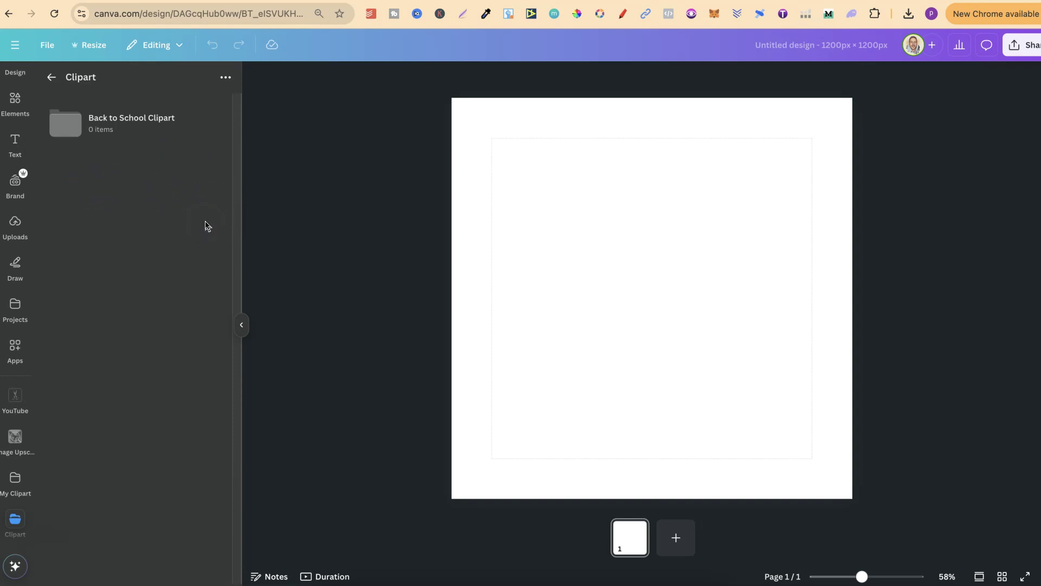
left_click(168, 139)
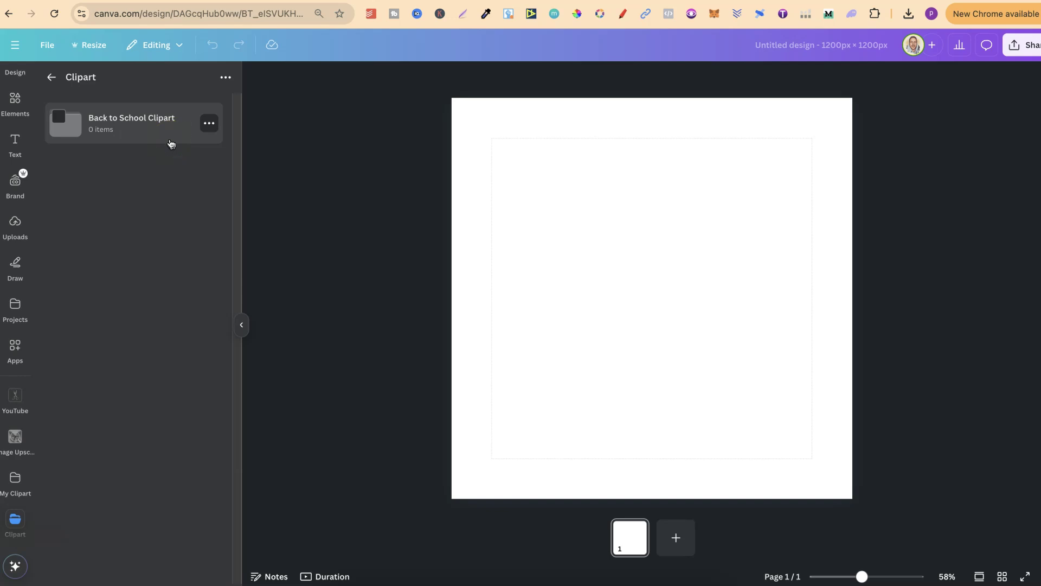
Open the Back to School Clipart subfolder
left_click(149, 133)
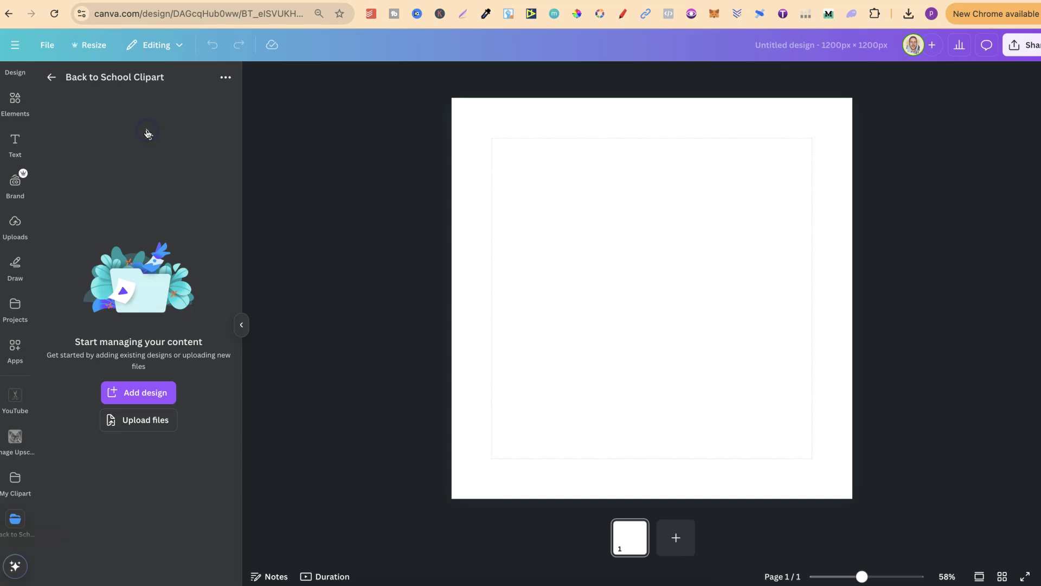
left_click(222, 87)
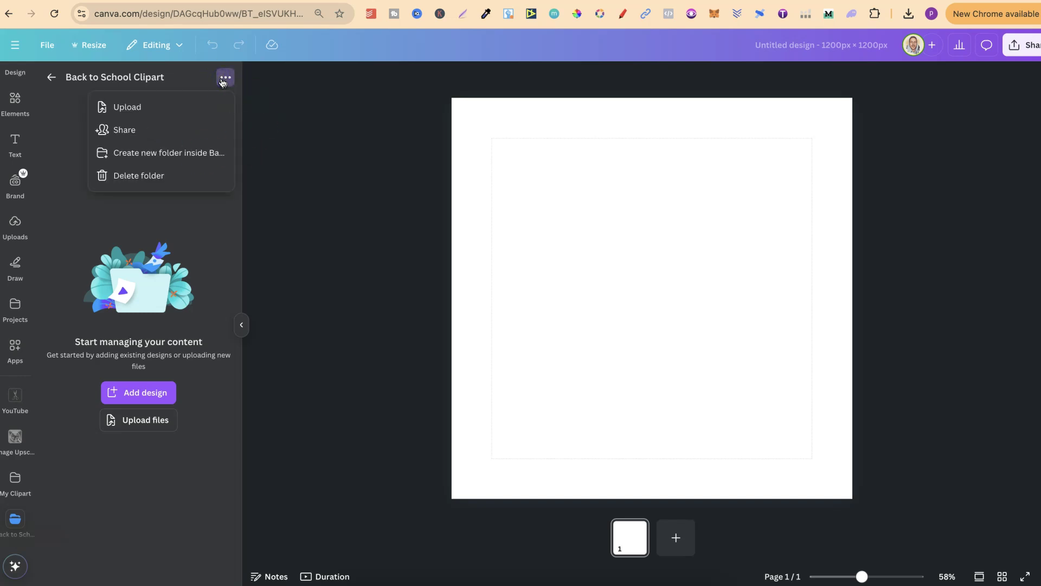
left_click(137, 156)
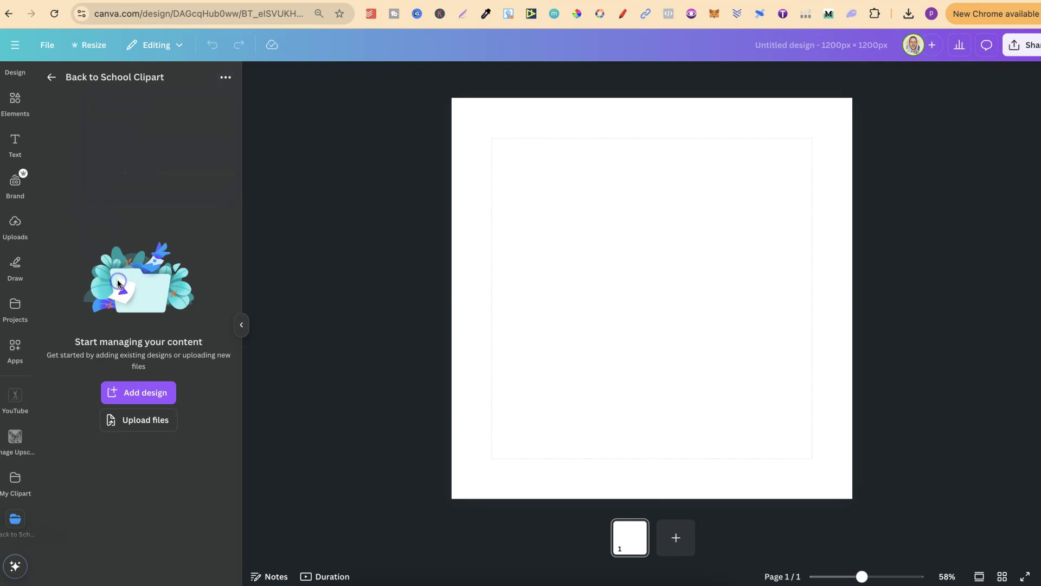
left_click(280, 278)
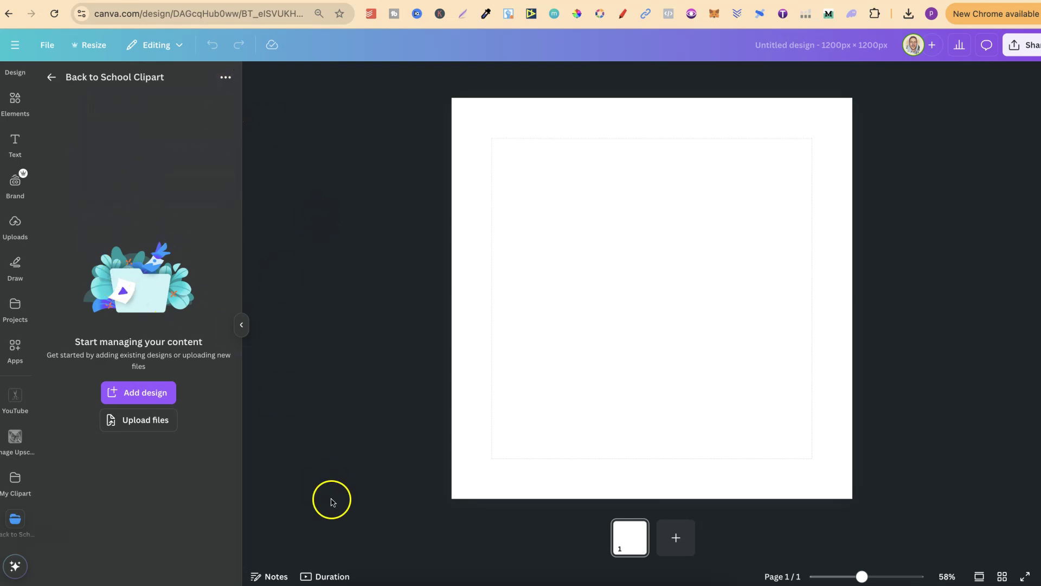
Upload the ten Untitled Project PNGs from Downloads into Back to School Clipart
left_click(344, 580)
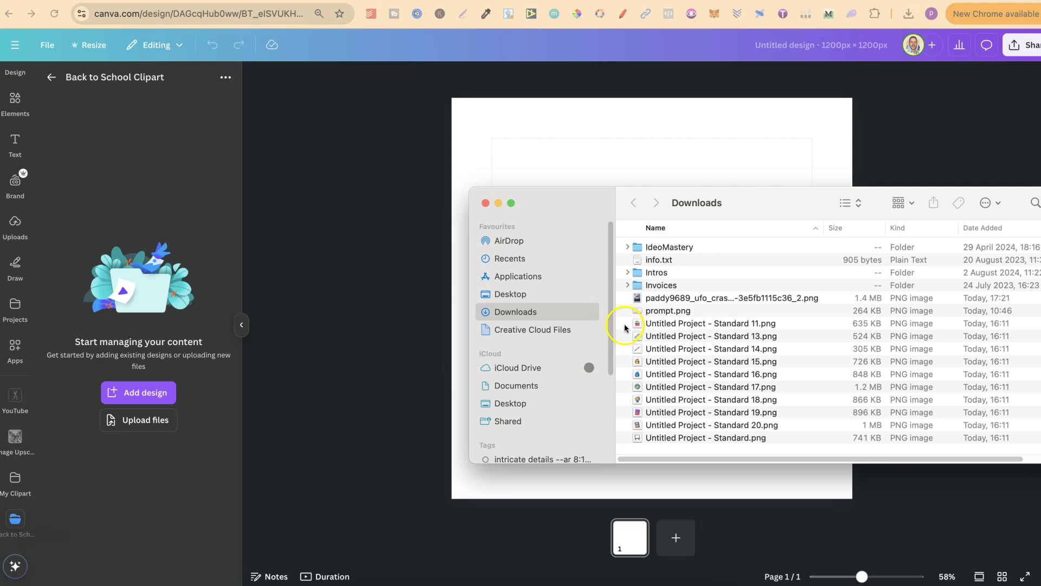
left_click_drag(624, 324, 624, 449)
left_click_drag(735, 394, 187, 311)
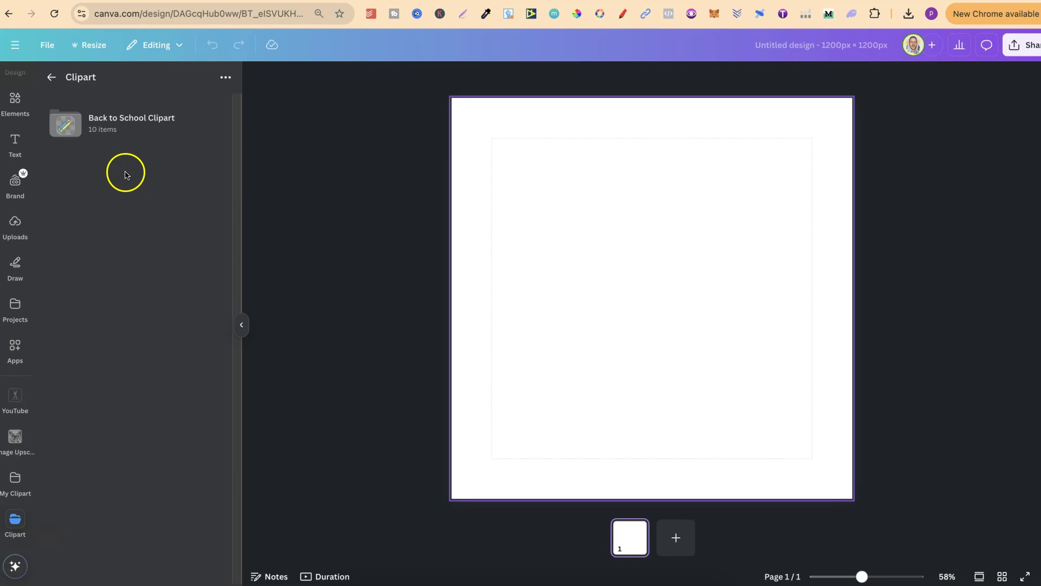
Select the yellow backpack, blue backpack and crayons uploads and move them into Back to School Clipart
left_click_drag(109, 140, 120, 222)
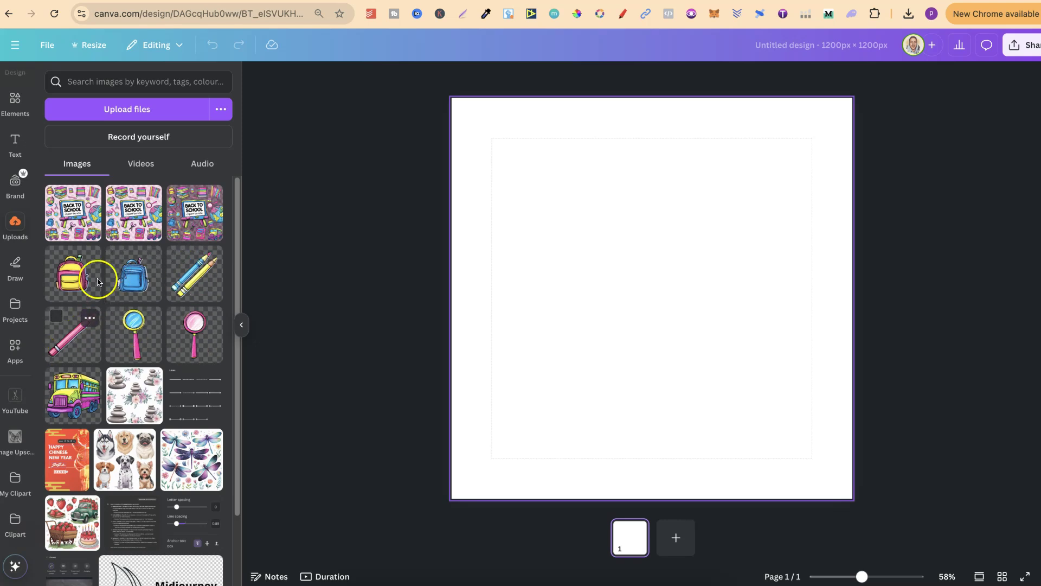
left_click(56, 258)
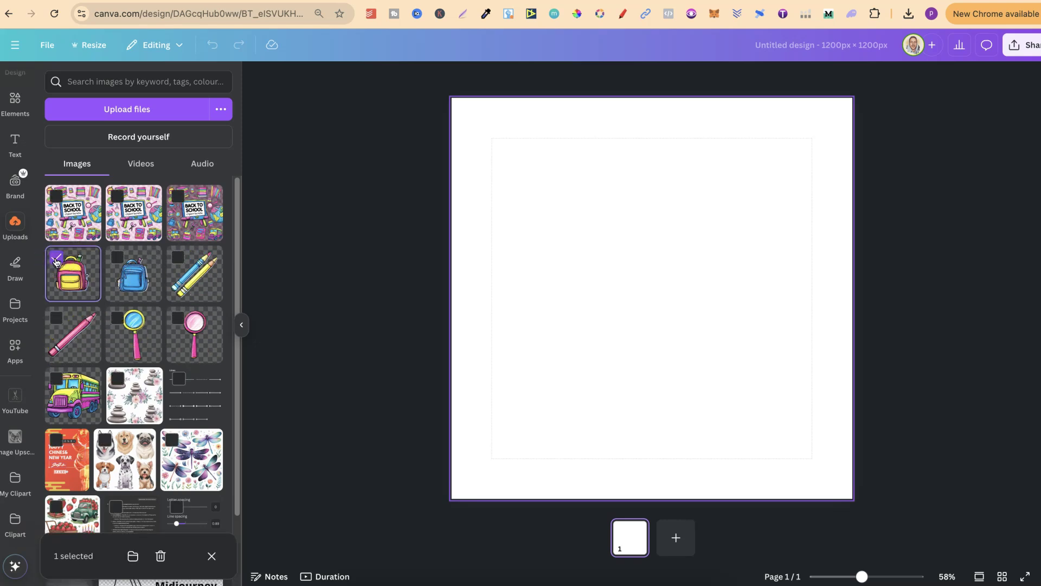
left_click(117, 258)
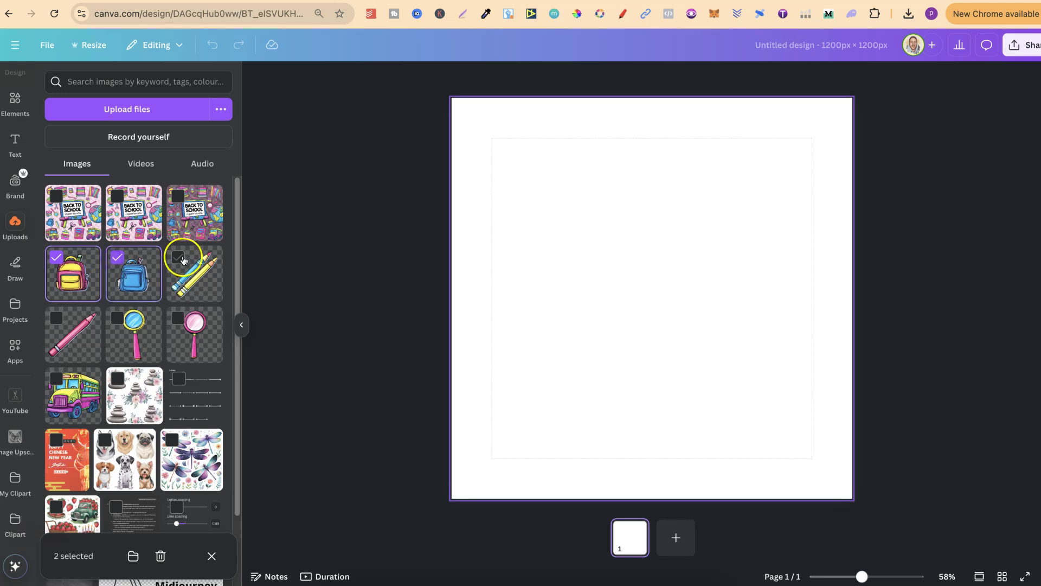
left_click(179, 259)
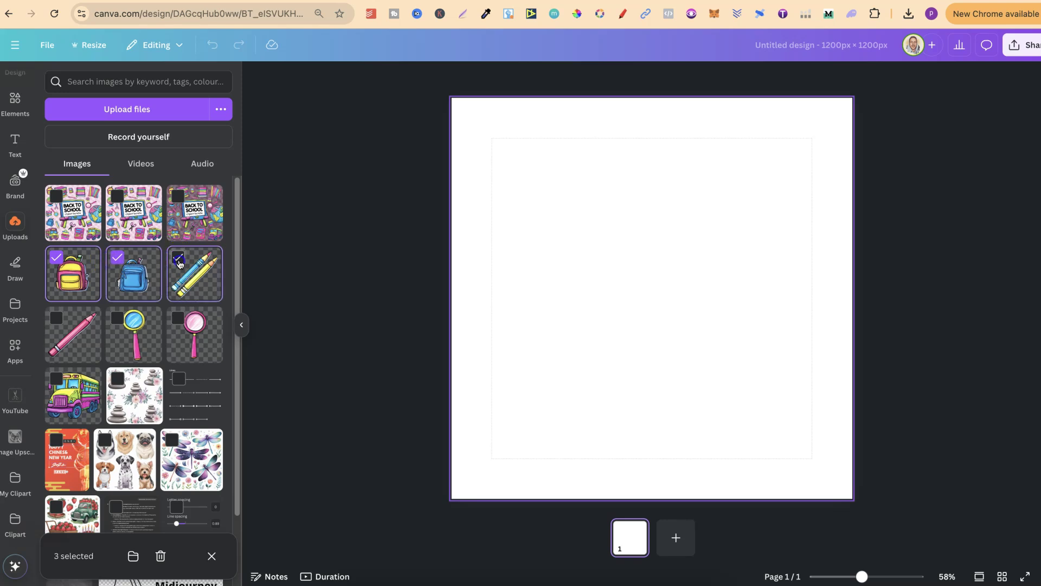
left_click(133, 556)
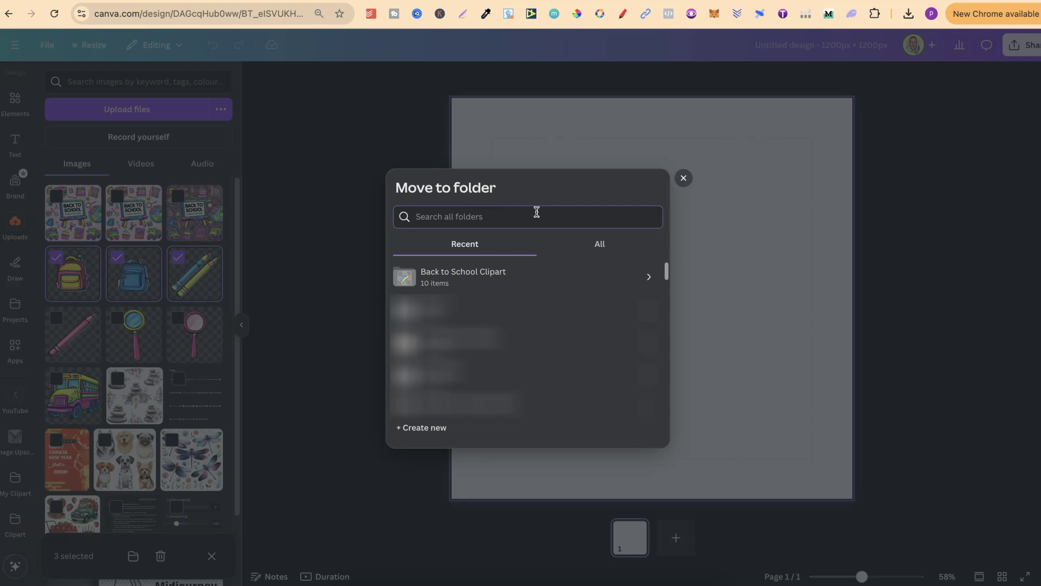
left_click(535, 278)
left_click(626, 411)
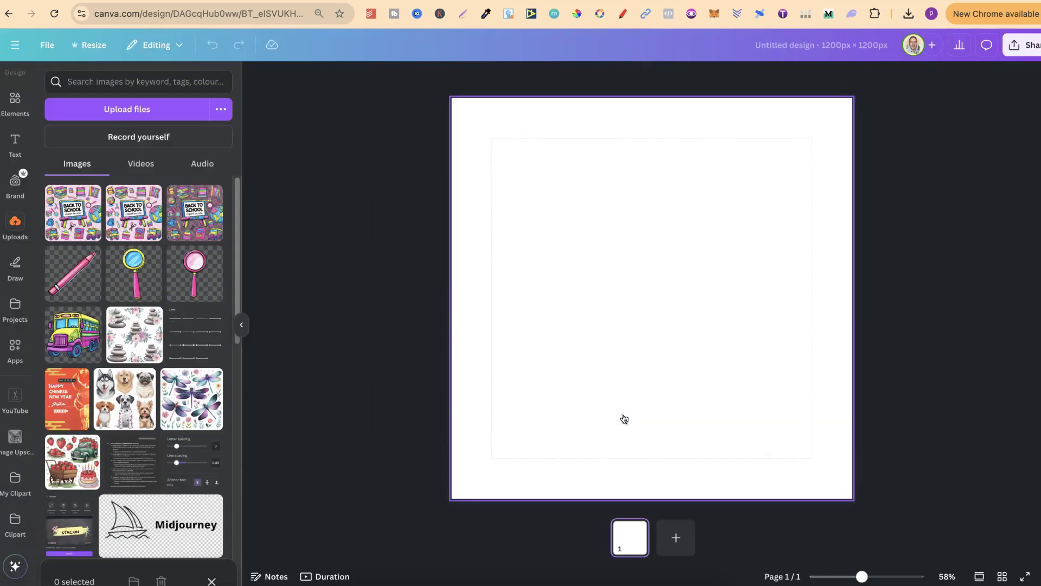
Check Clipart > Back to School Clipart holds 13 images, then switch to the Projects browser tab
left_click(23, 324)
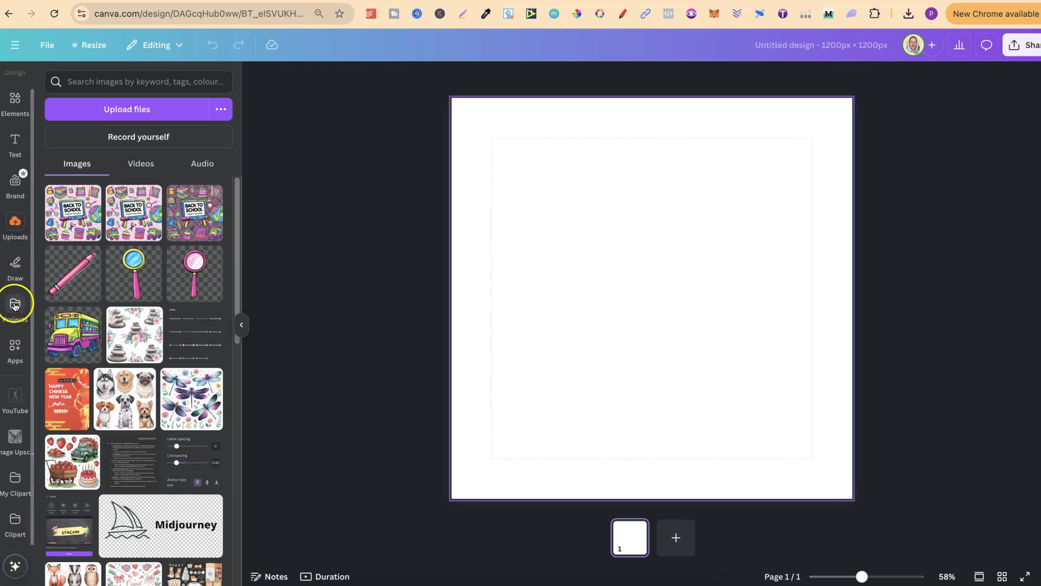
left_click(103, 258)
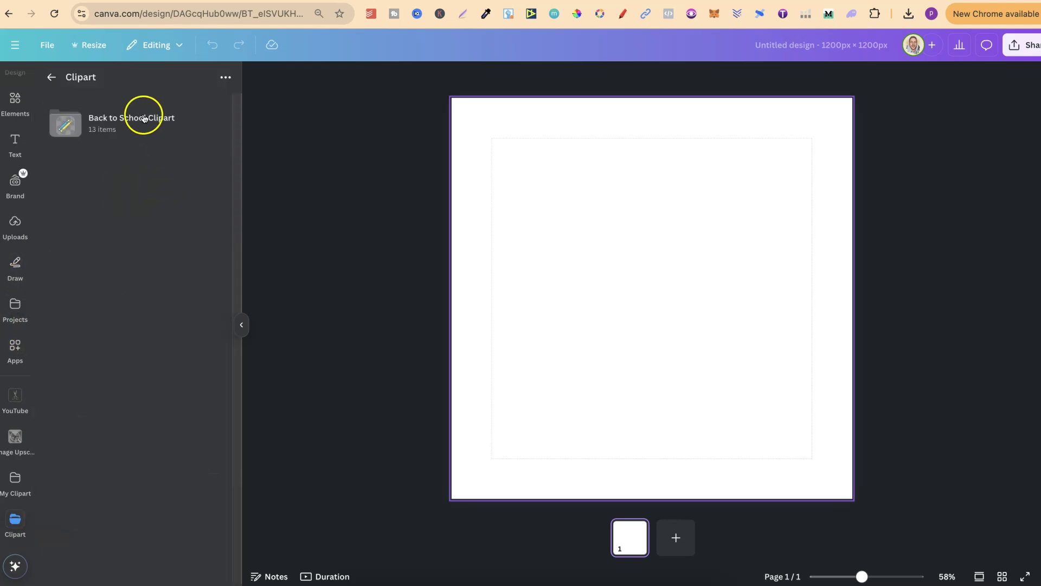
left_click(131, 132)
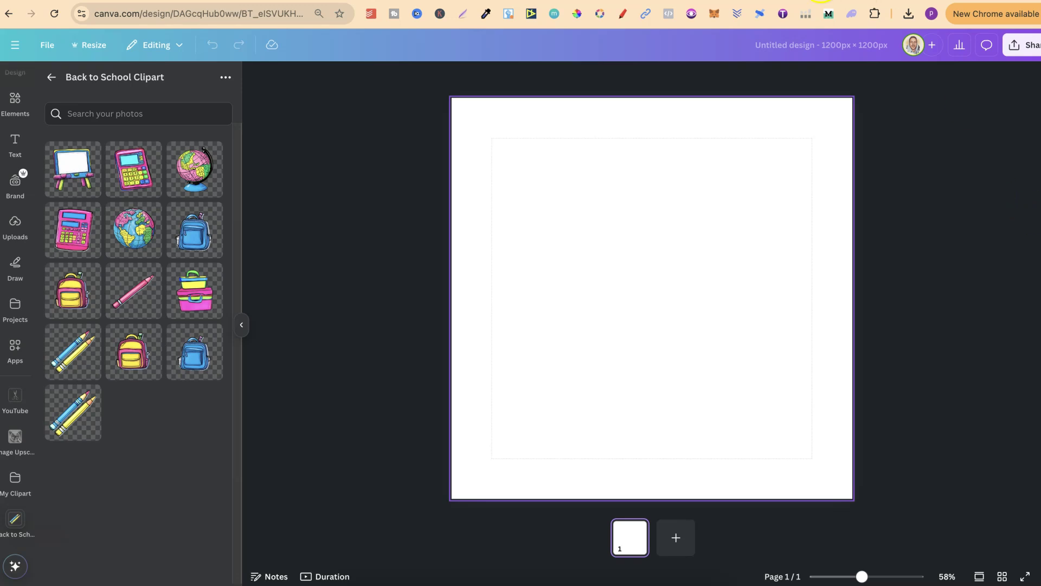
left_click(821, 0)
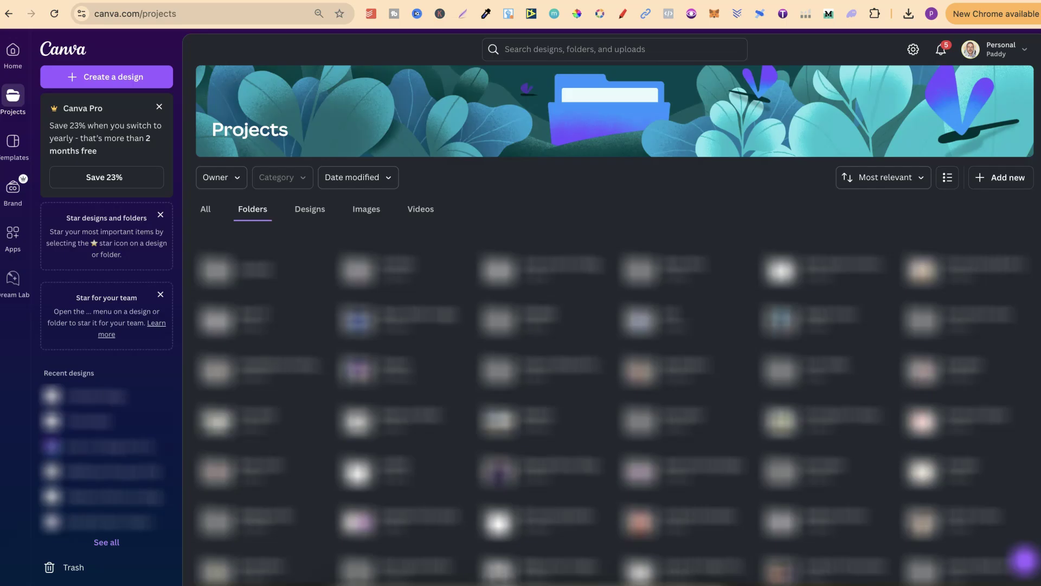
left_click(1012, 189)
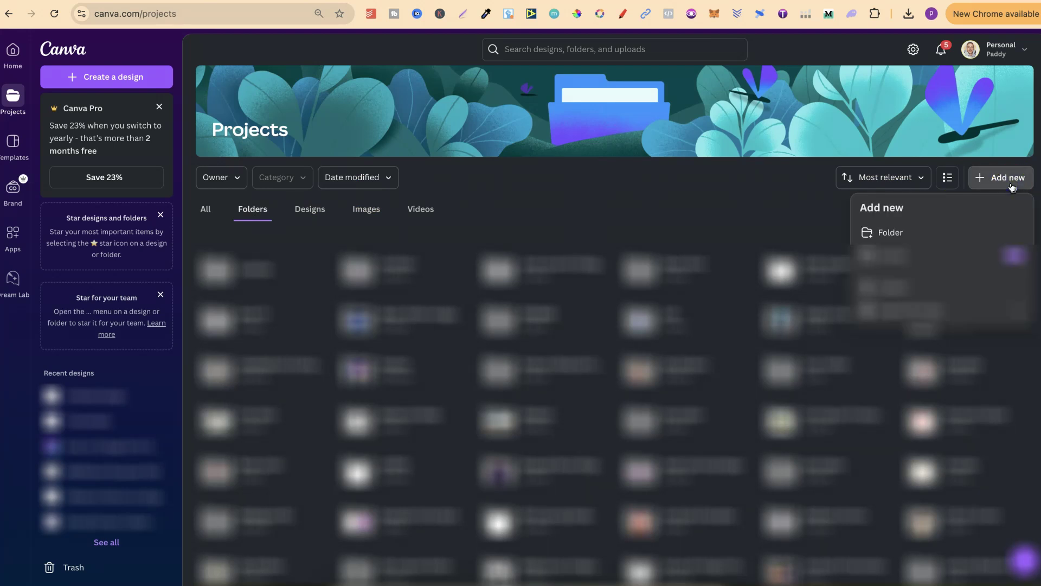
left_click(898, 236)
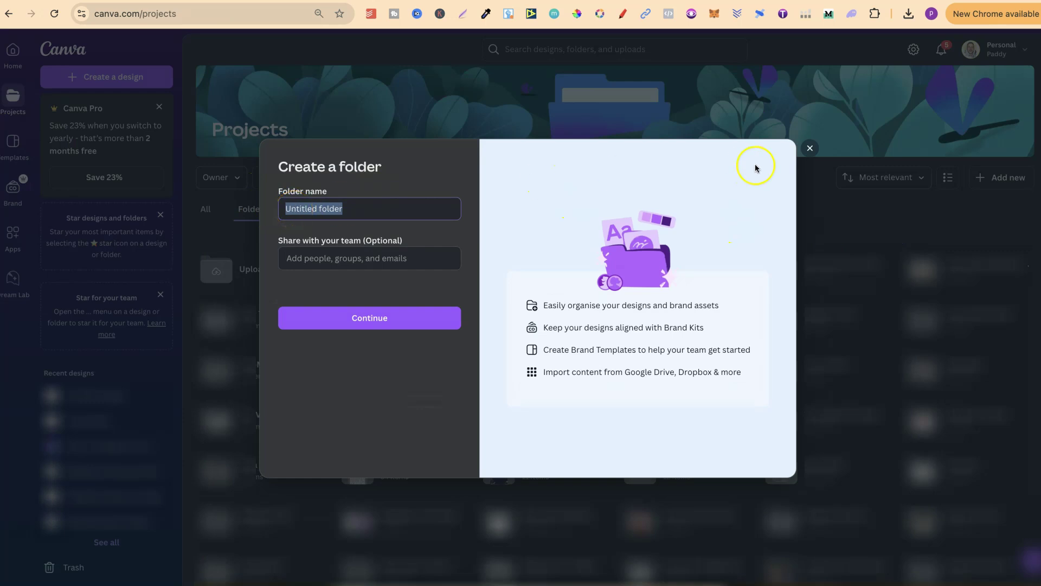
left_click(809, 150)
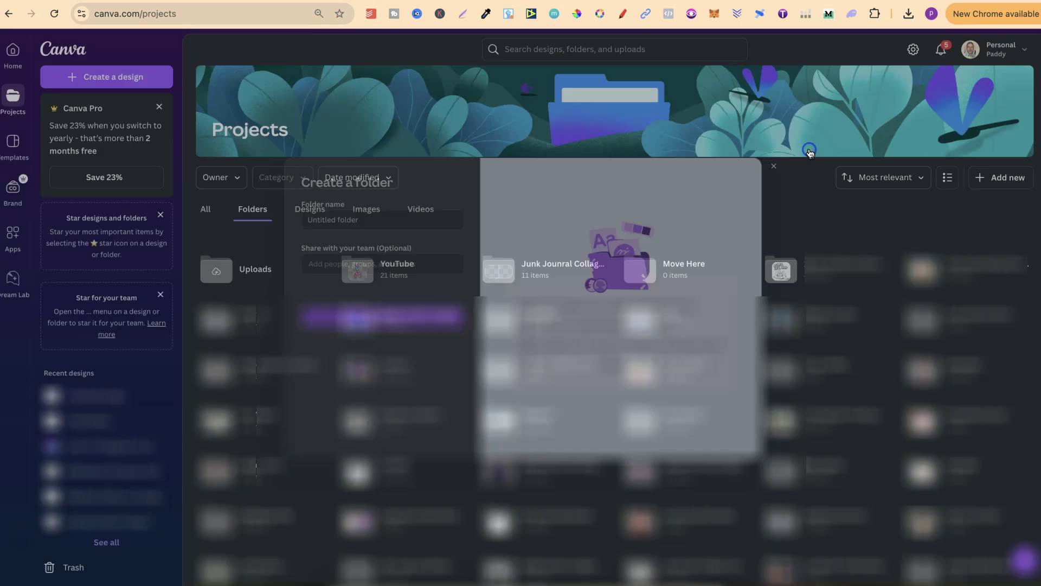
left_click(637, 201)
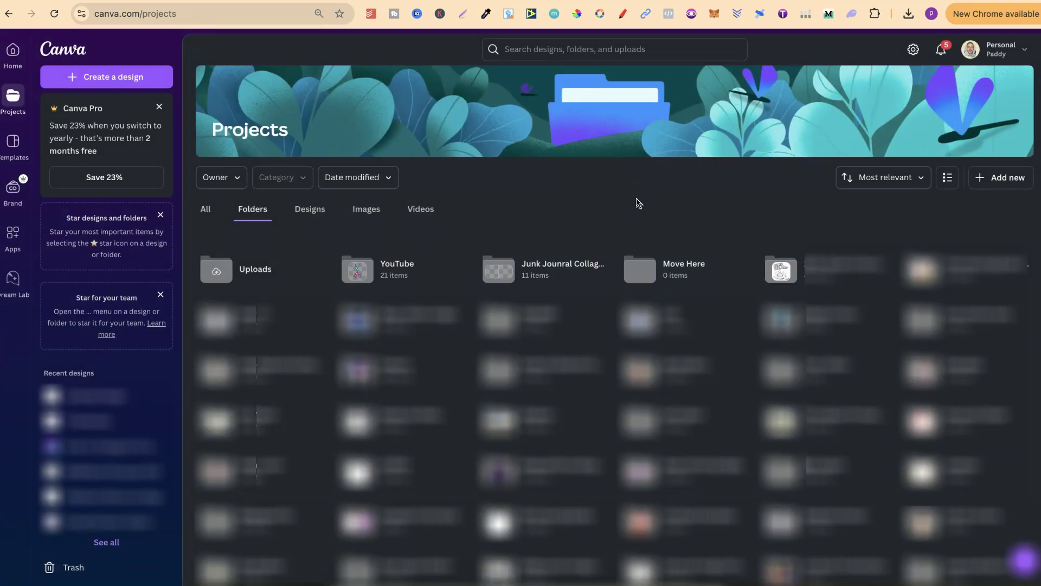
Marquee-select images 0003.png to 0009.png for Move to a folder, then return to the editor
left_click(366, 210)
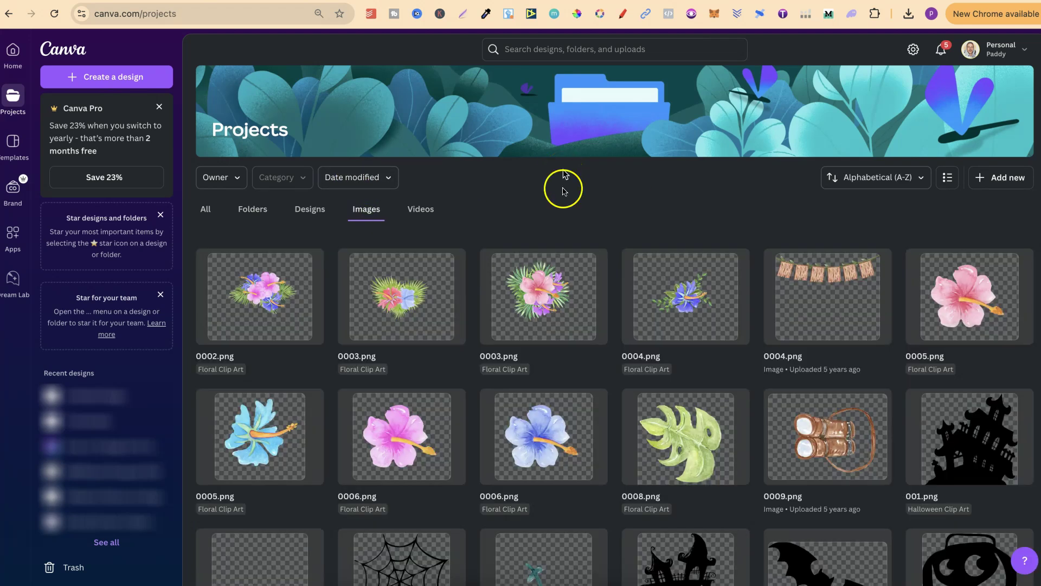
left_click_drag(506, 227, 819, 480)
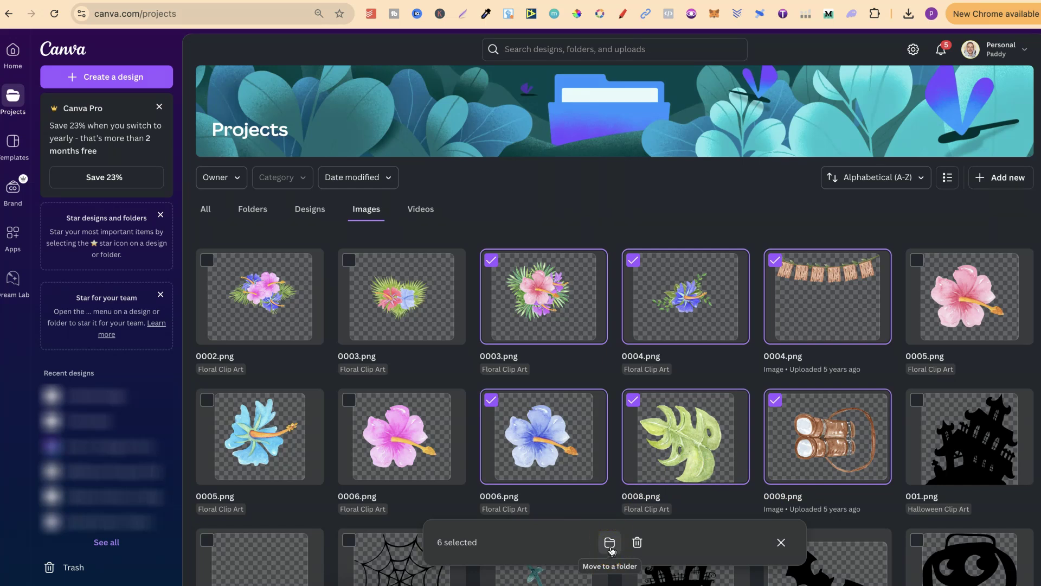
left_click(611, 550)
left_click(831, 211)
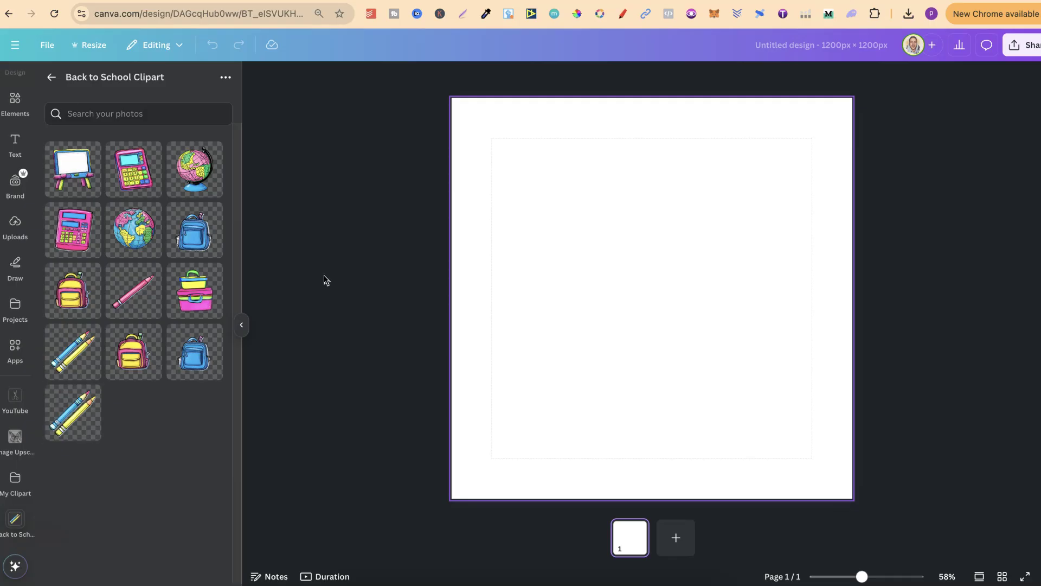
Go back up from Back to School Clipart to the Clipart folder
left_click(282, 306)
left_click(62, 471)
left_click(51, 77)
Attempt to delete the Clipart folder and dismiss the error about its subfolder
left_click(172, 254)
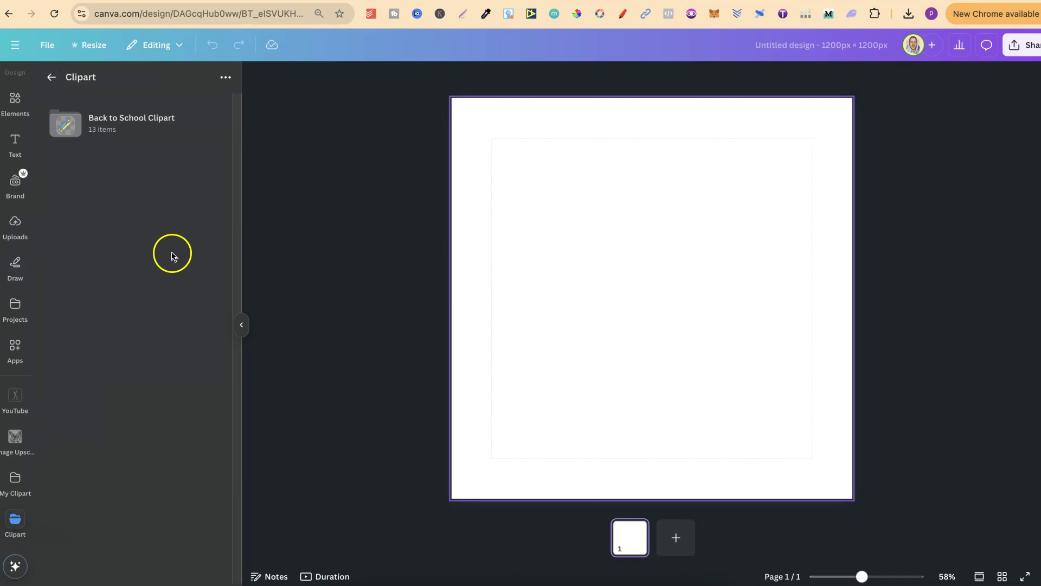
left_click(100, 277)
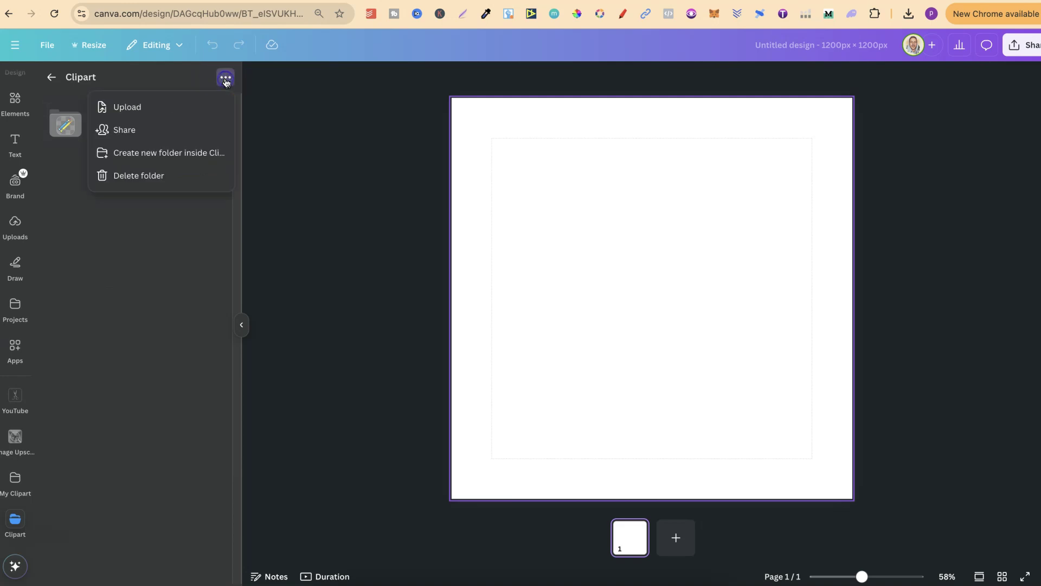
left_click(167, 177)
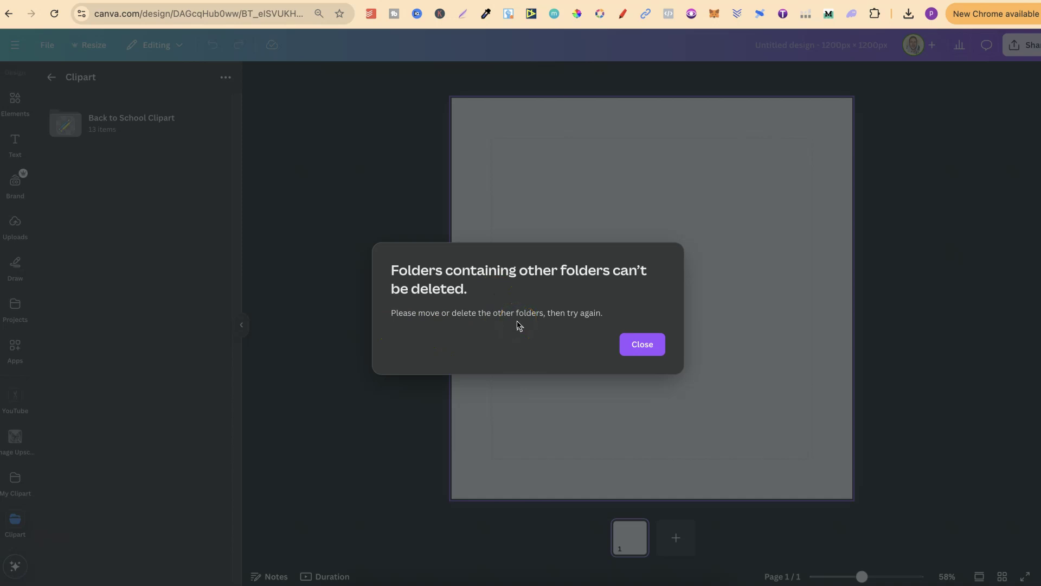
left_click(636, 348)
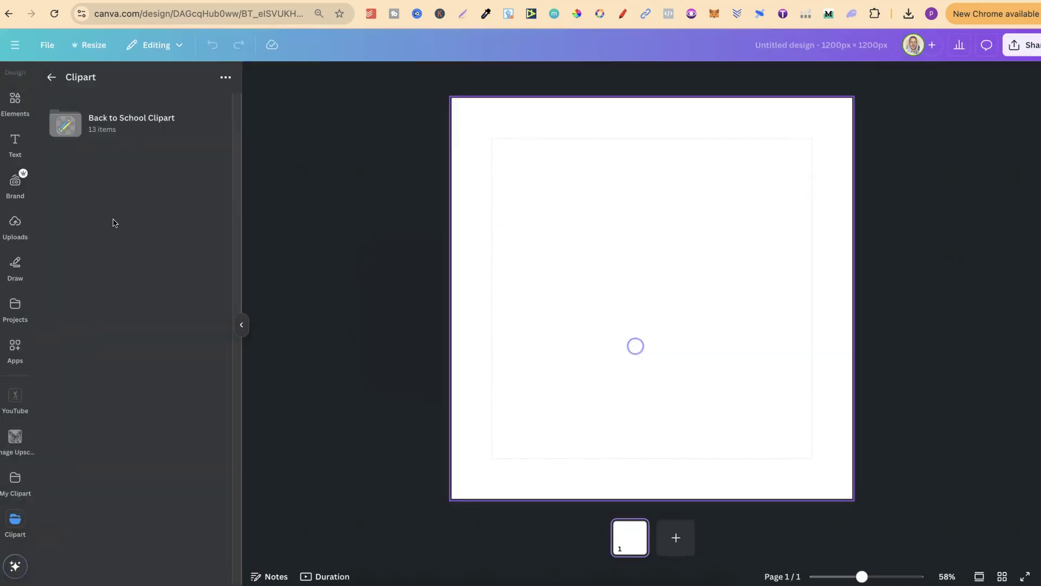